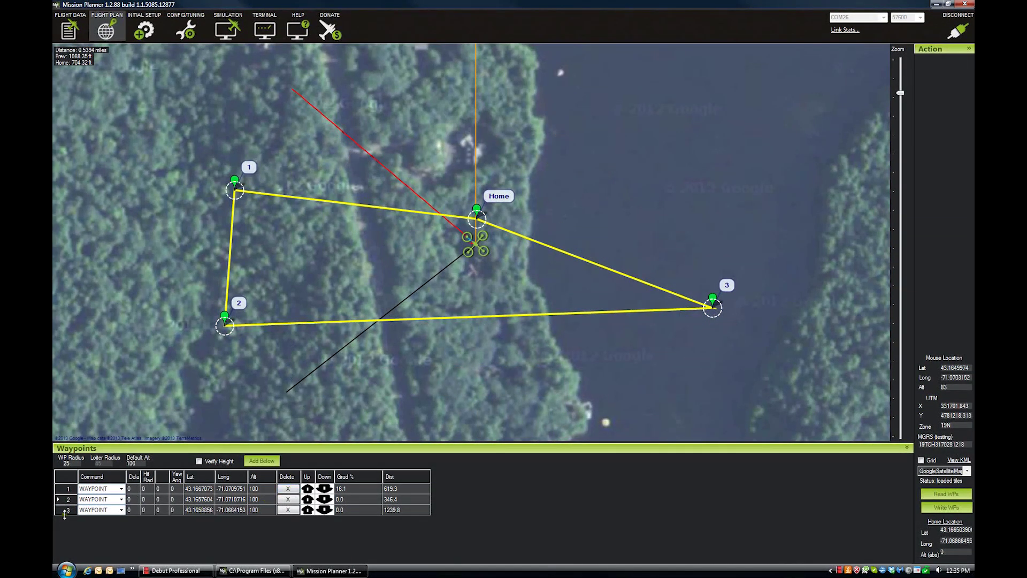
# - Delete waypoints 3, 2 and 1 of the triangle mission from the Waypoints grid
pyautogui.click(279, 506)
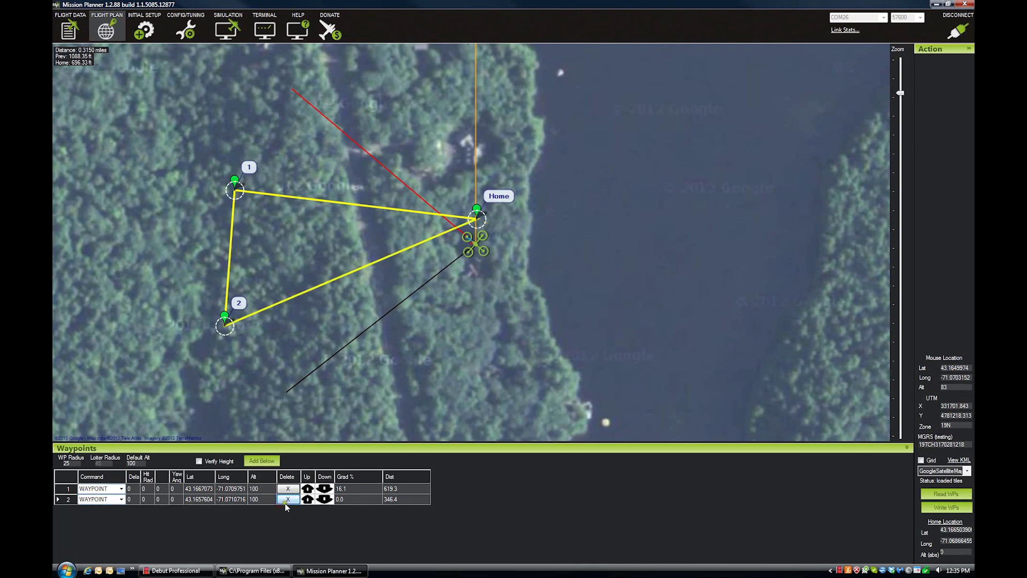
pyautogui.click(288, 499)
pyautogui.click(288, 488)
pyautogui.scroll(-1, 353, 275)
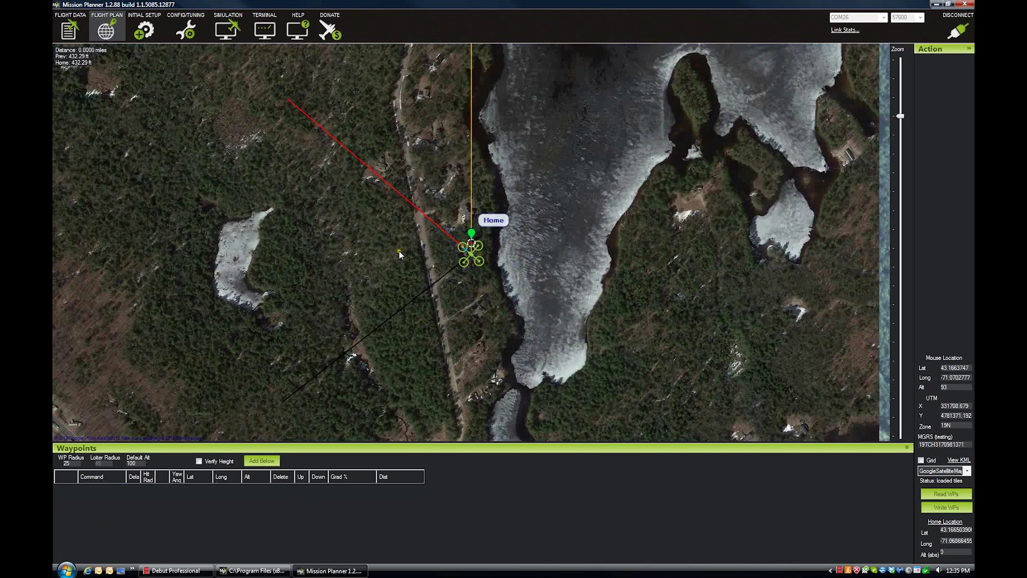
# - Place waypoints 3, 4 and 5 on the map to form a square around Home
pyautogui.click(379, 264)
pyautogui.click(396, 348)
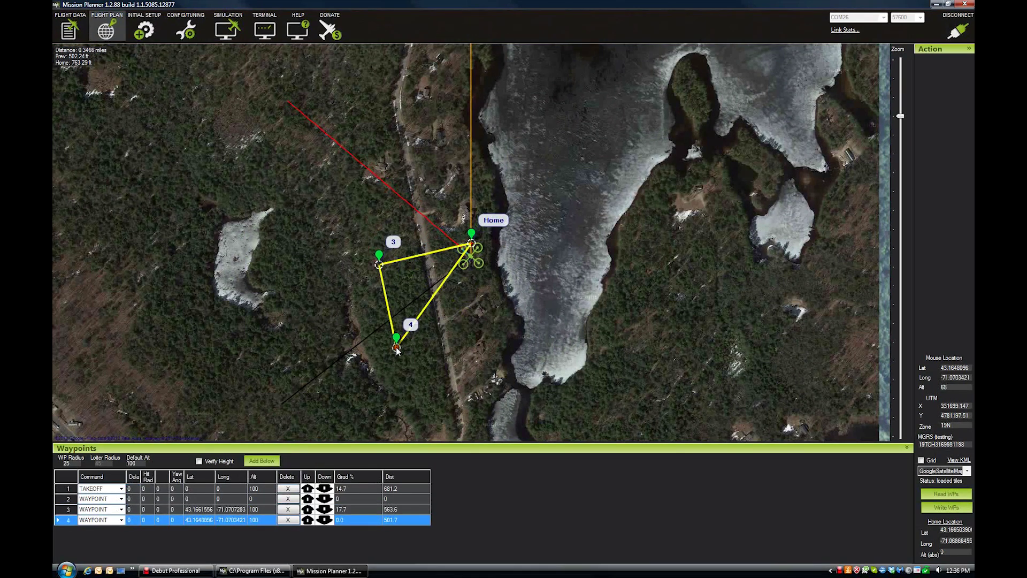
pyautogui.click(502, 338)
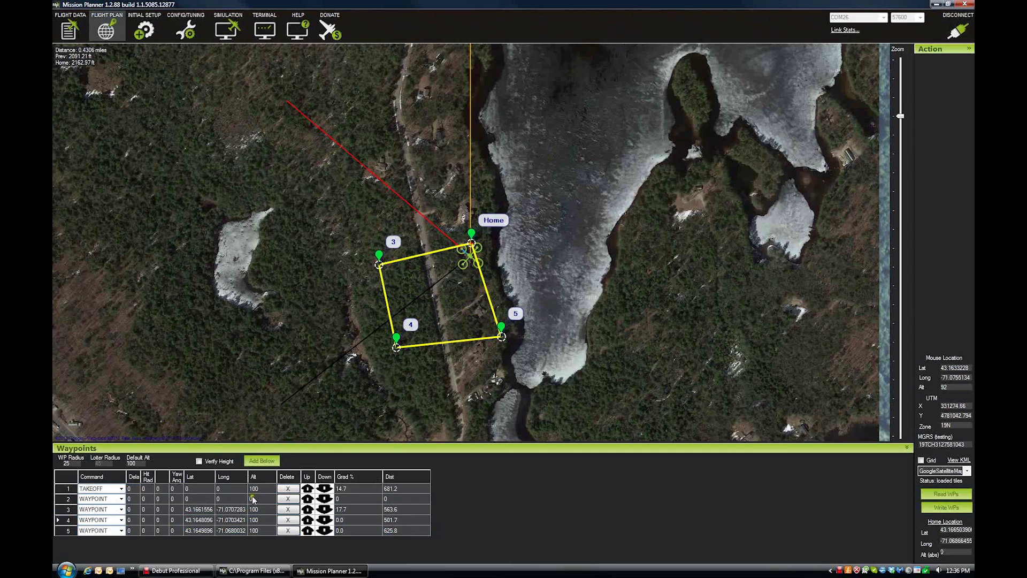
# - Set waypoint 2's altitude to 100
pyautogui.click(256, 499)
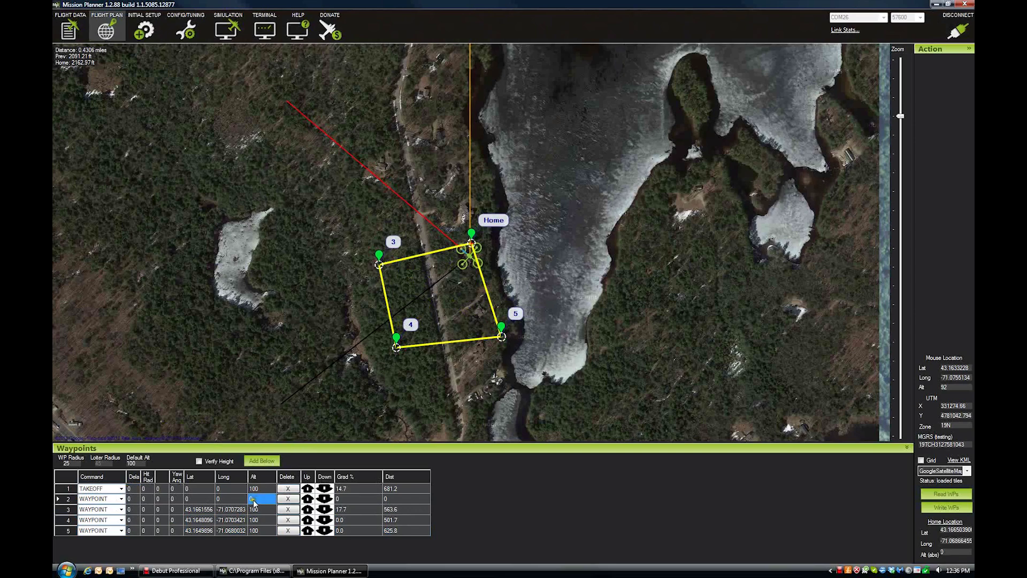
pyautogui.write('100')
pyautogui.press('Return')
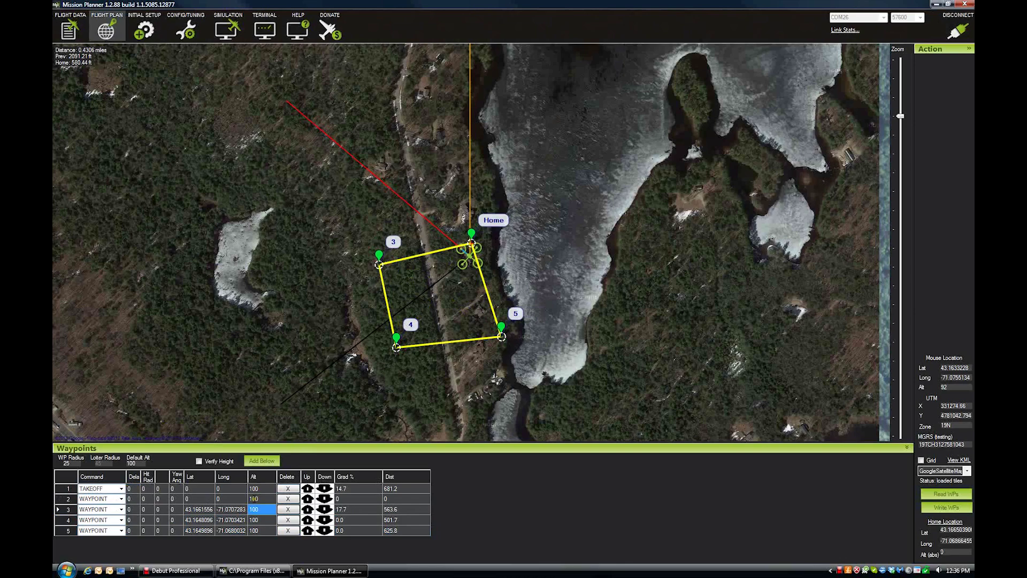
# - Delete the zero-coordinate waypoint 2 and append a final RETURN_TO_LAUNCH step
pyautogui.click(201, 499)
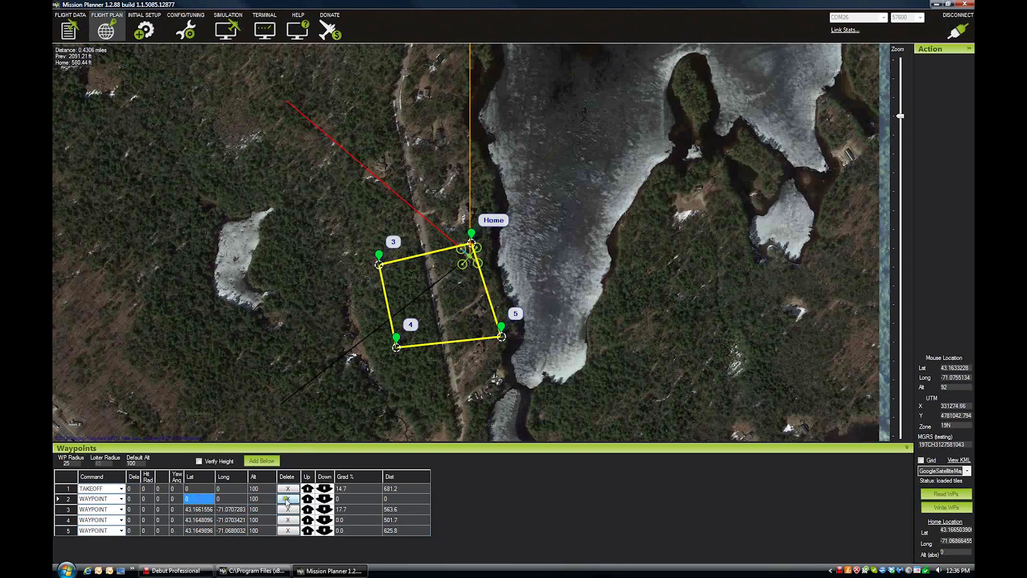
pyautogui.click(287, 498)
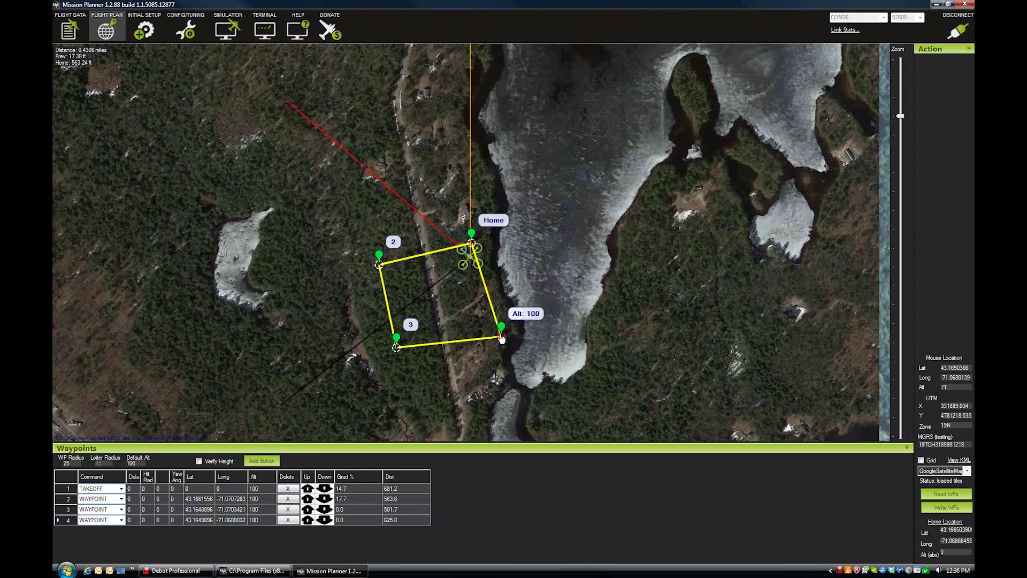
pyautogui.click(261, 461)
pyautogui.click(121, 531)
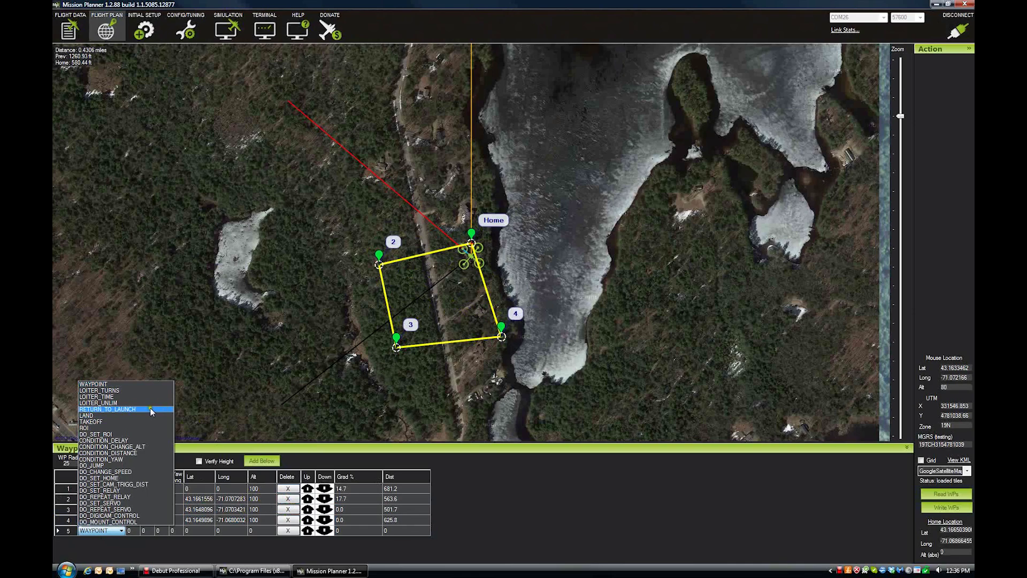
pyautogui.click(150, 407)
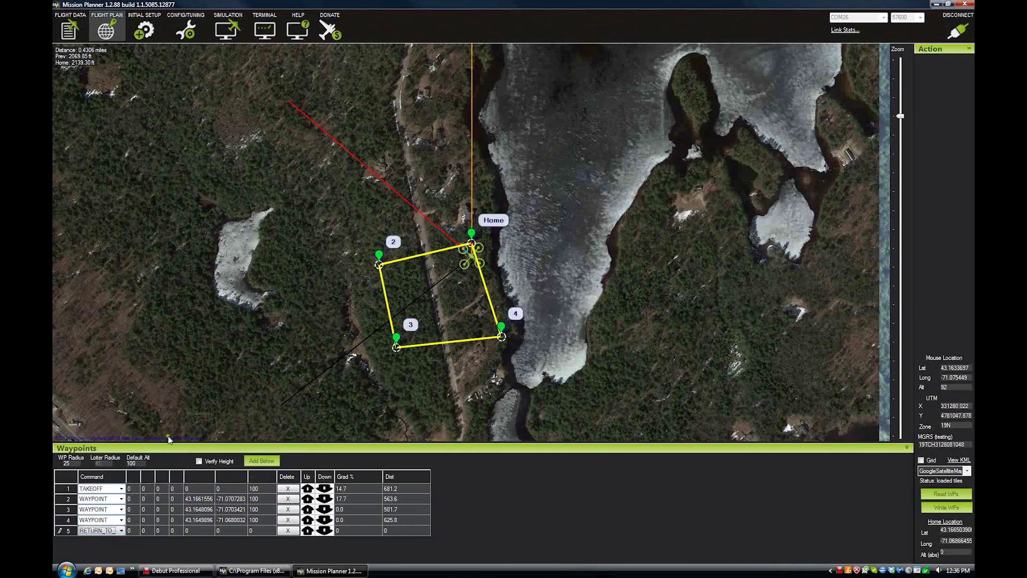
pyautogui.click(258, 530)
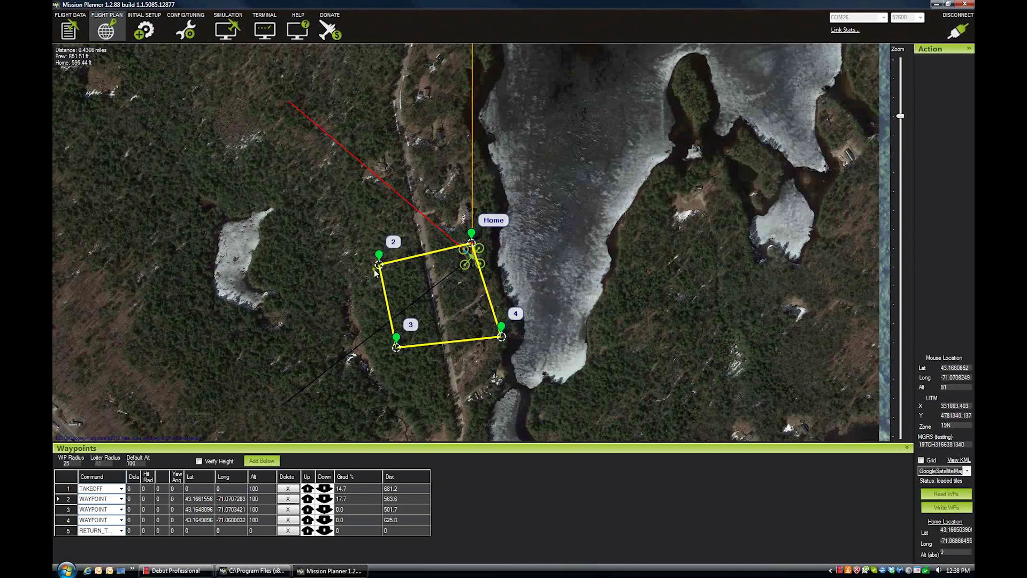
# - Save the mission through File Load/Save > Save WP File as 'test1'
pyautogui.rightClick(419, 292)
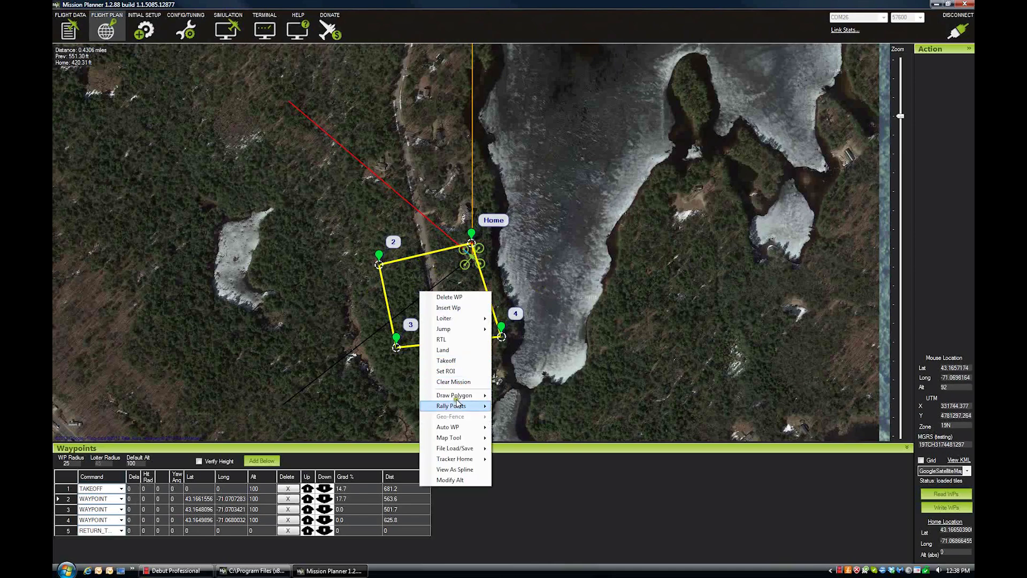
pyautogui.moveTo(482, 450)
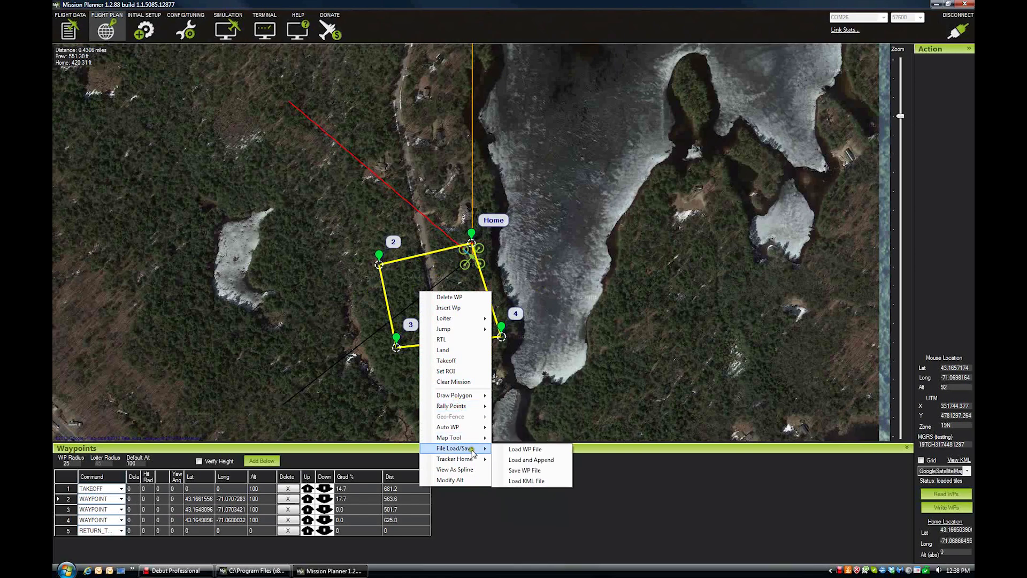
pyautogui.click(529, 464)
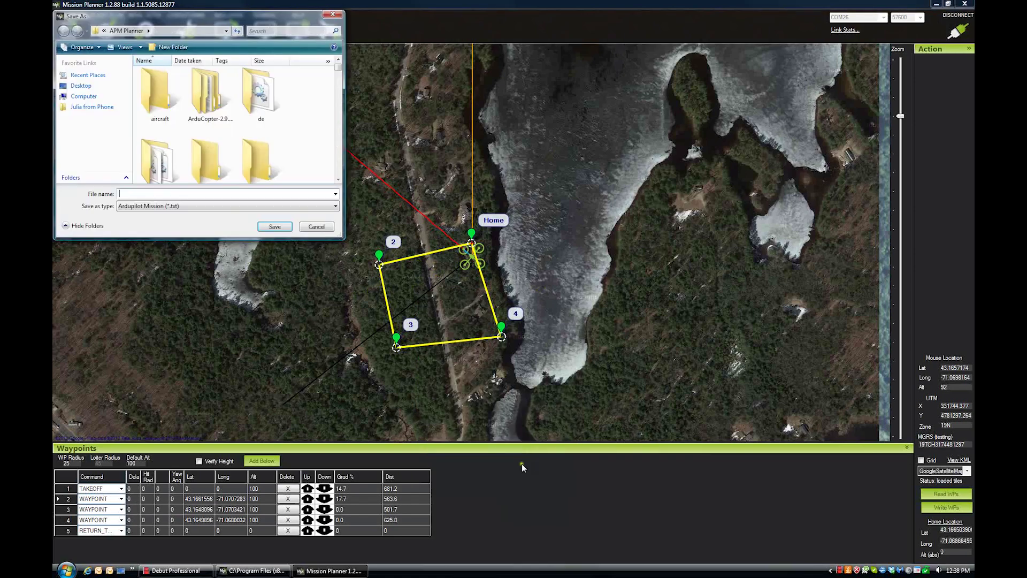
pyautogui.click(234, 197)
pyautogui.write('test1')
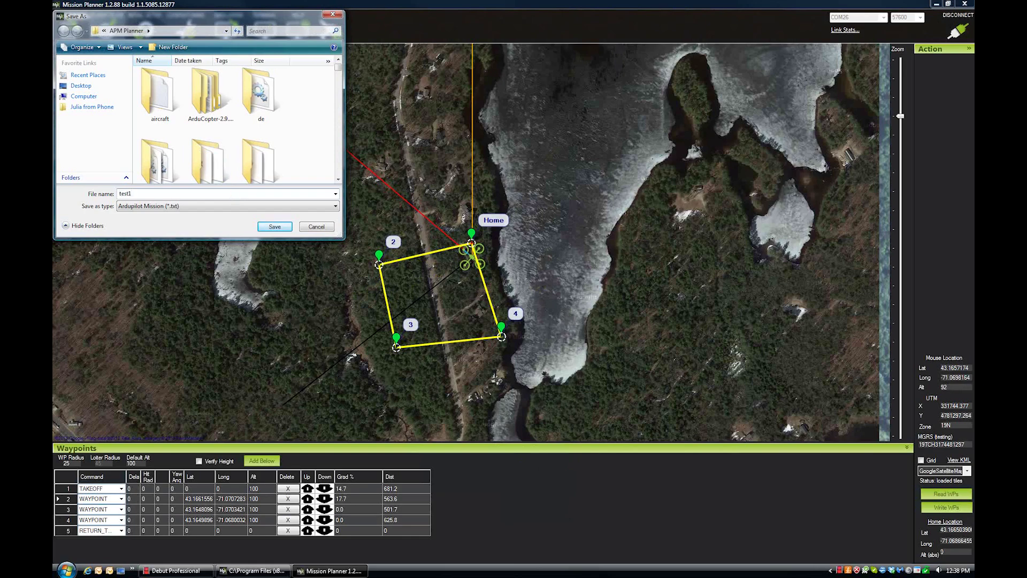
pyautogui.press('Return')
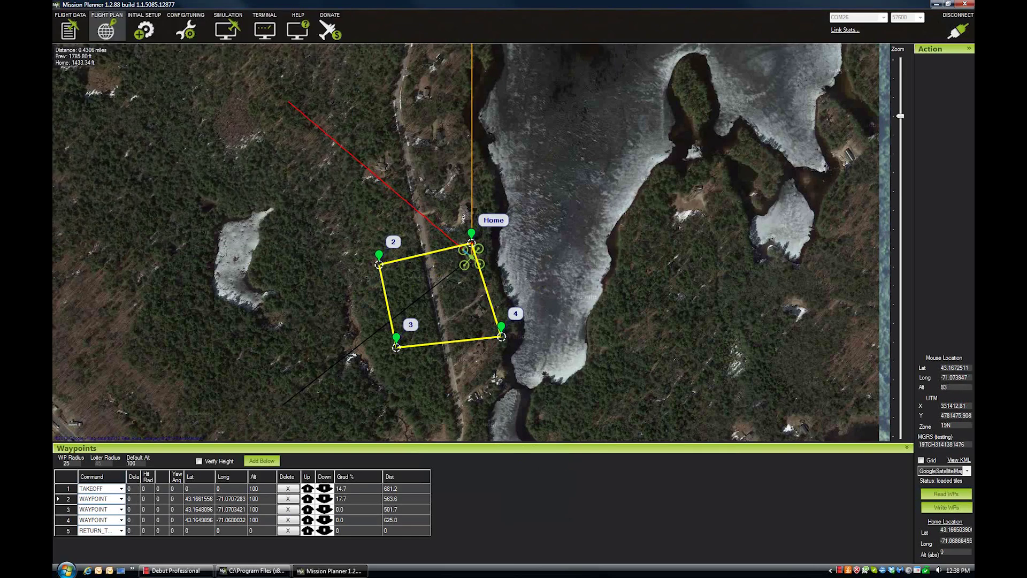
pyautogui.rightClick(424, 294)
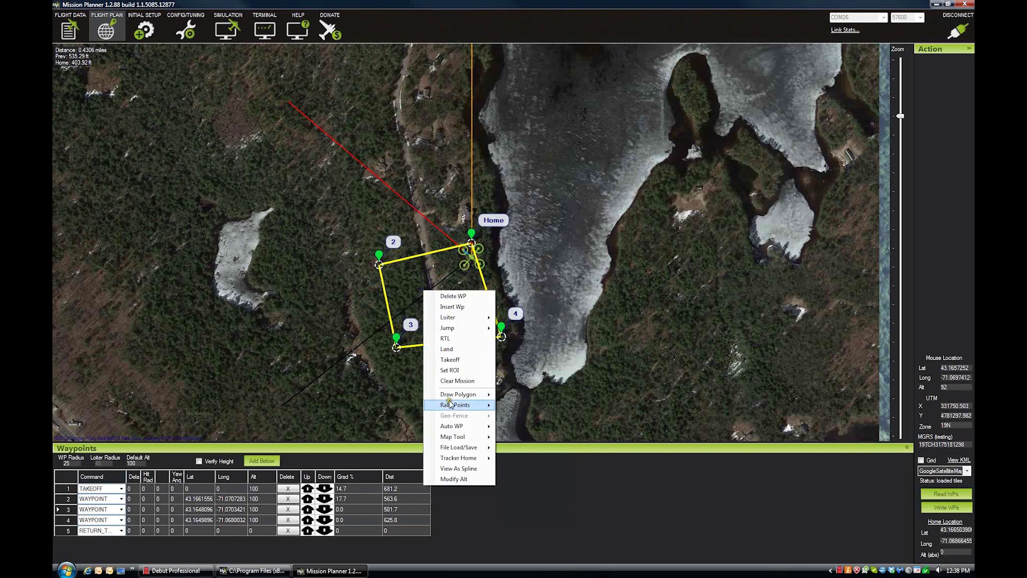
pyautogui.moveTo(455, 447)
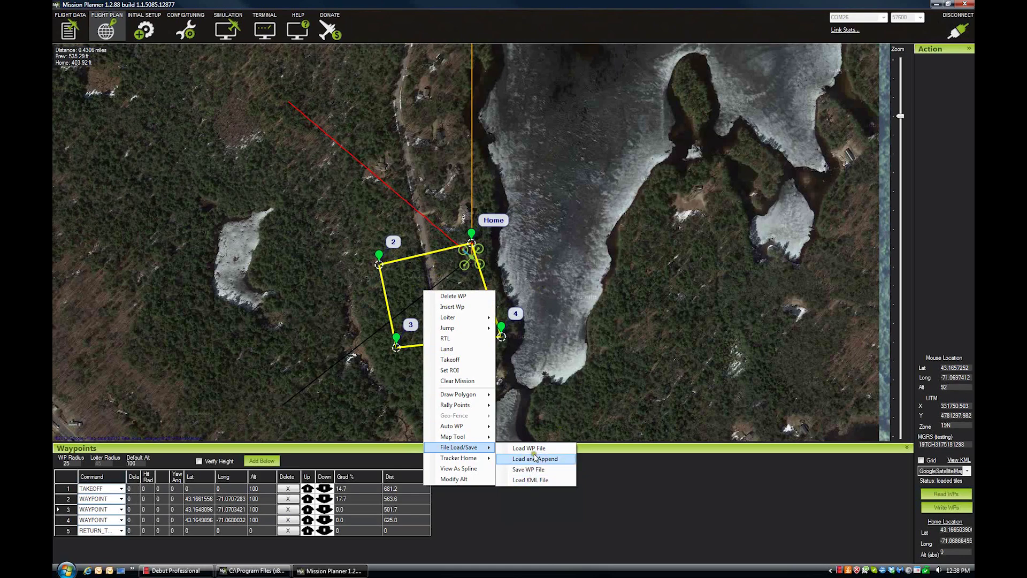
pyautogui.click(314, 525)
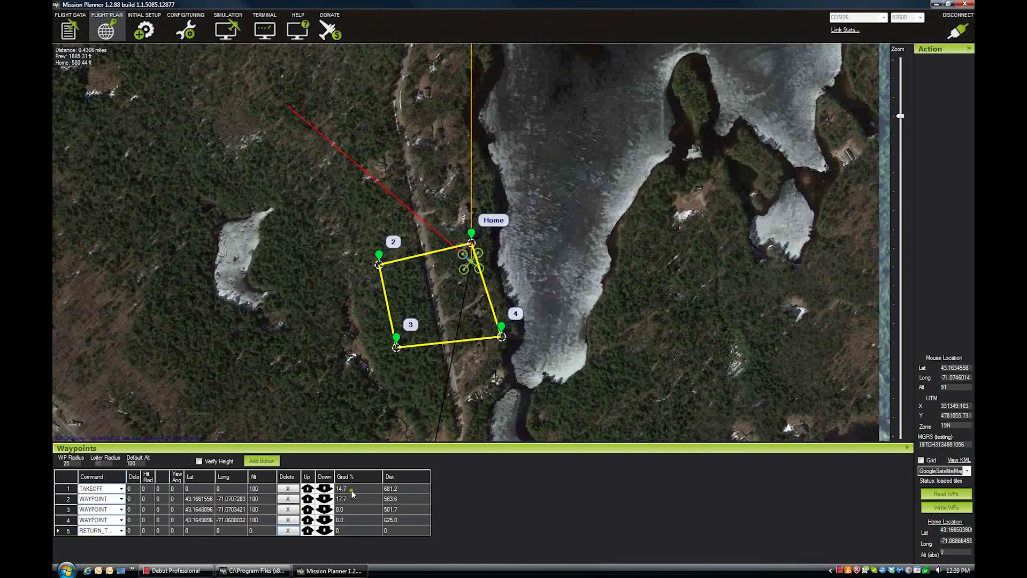
pyautogui.click(264, 488)
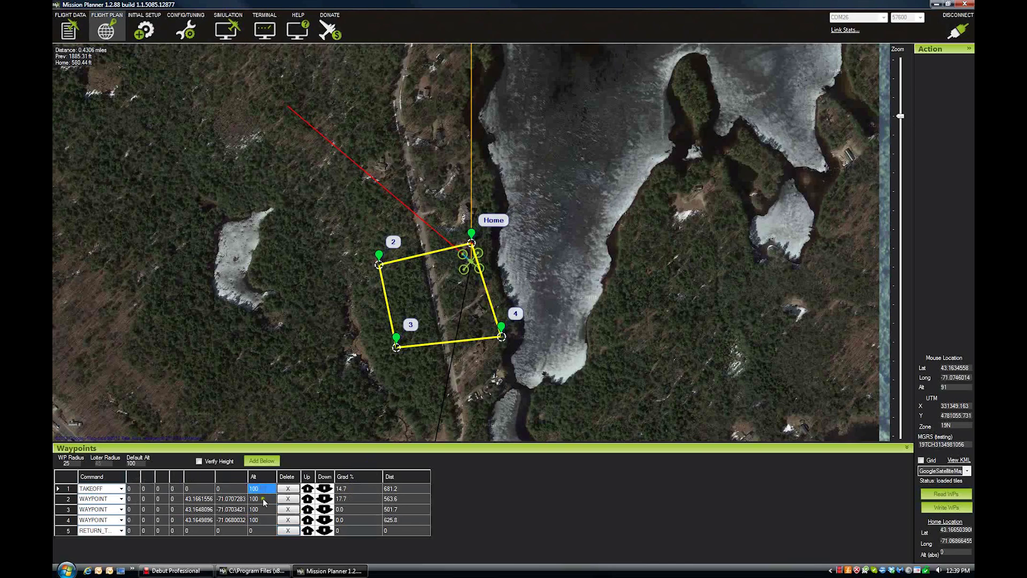
pyautogui.click(266, 489)
pyautogui.click(261, 499)
pyautogui.click(263, 489)
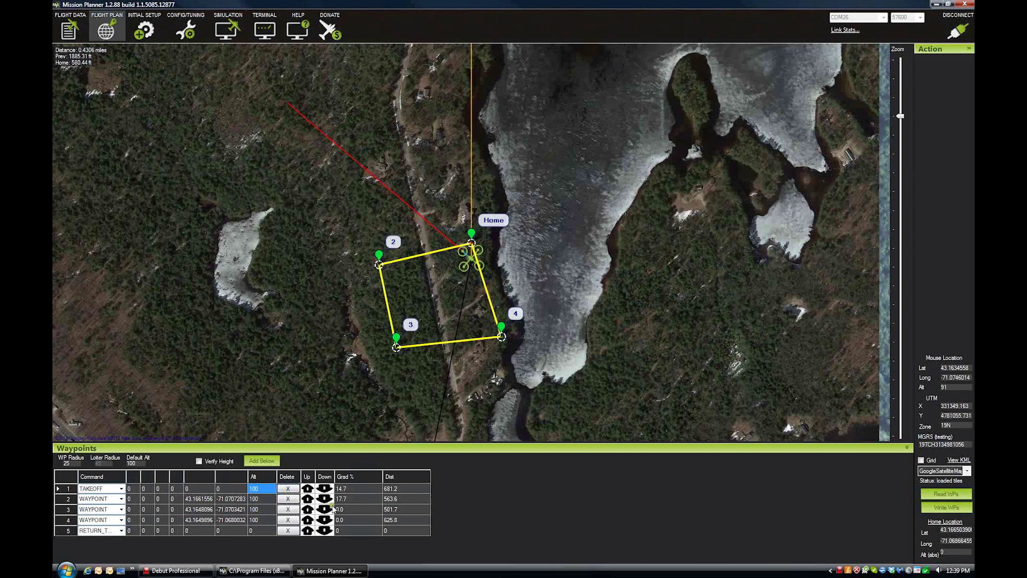
pyautogui.click(355, 490)
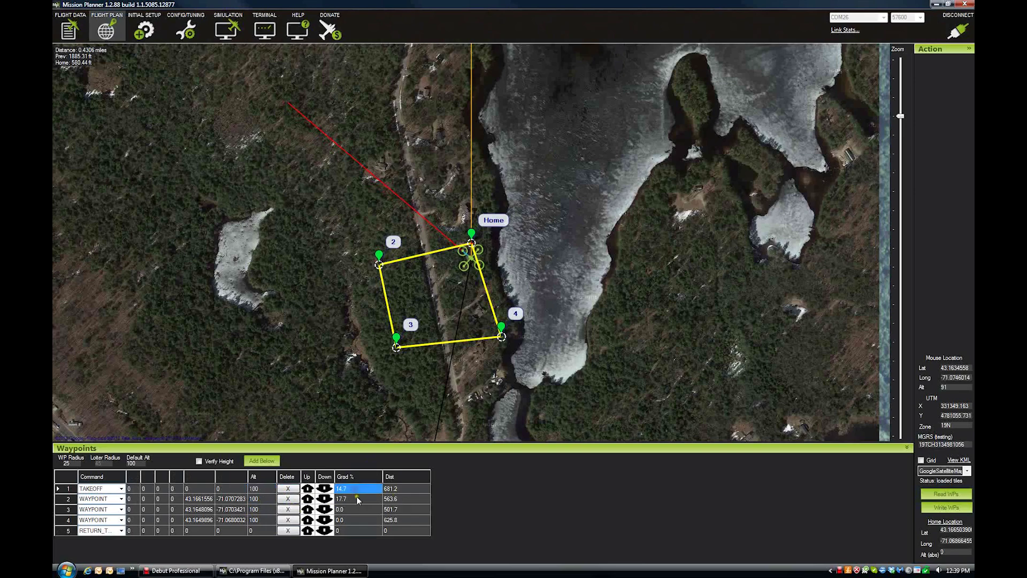
pyautogui.click(358, 499)
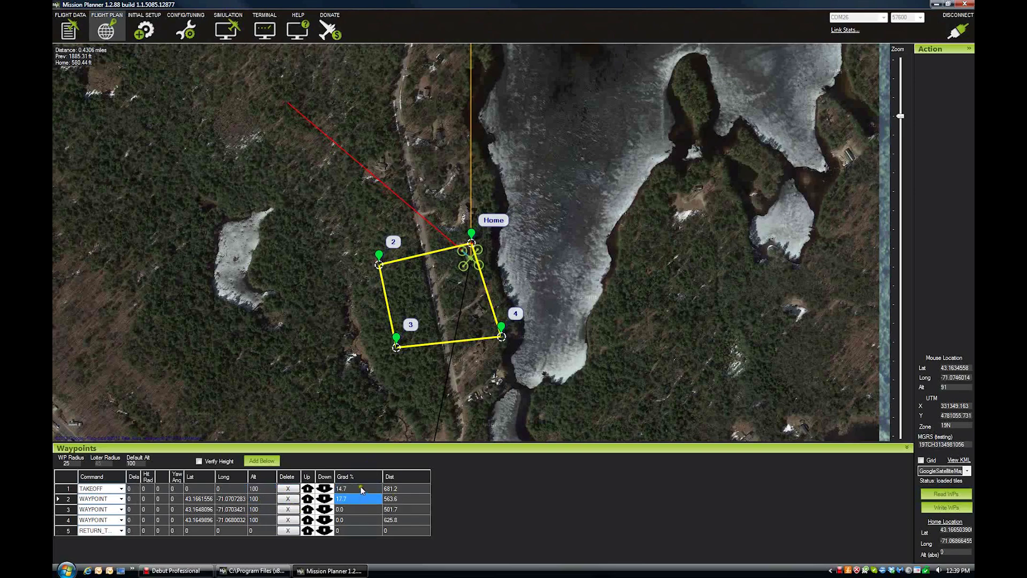
pyautogui.click(361, 487)
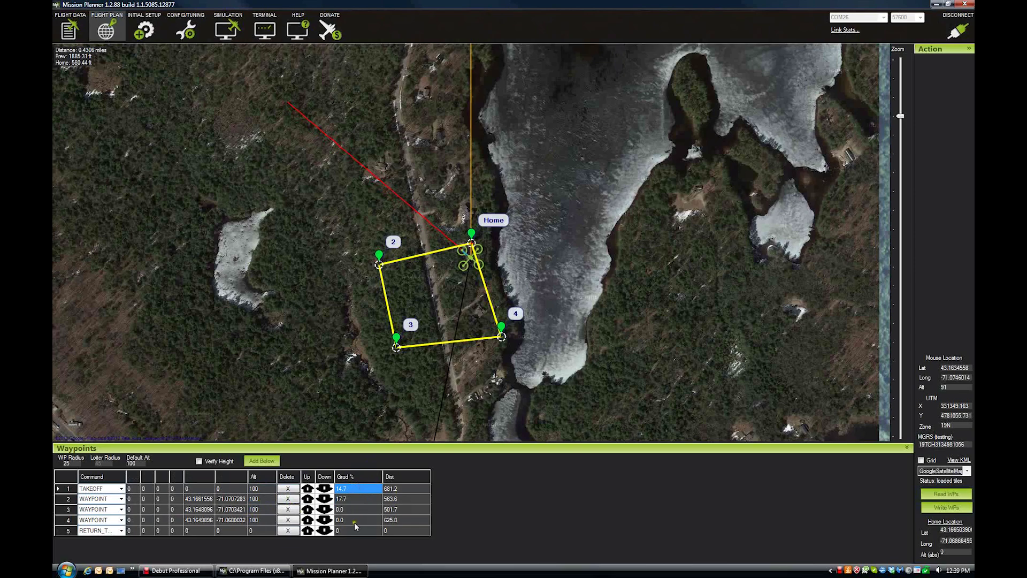
pyautogui.click(354, 521)
pyautogui.click(358, 490)
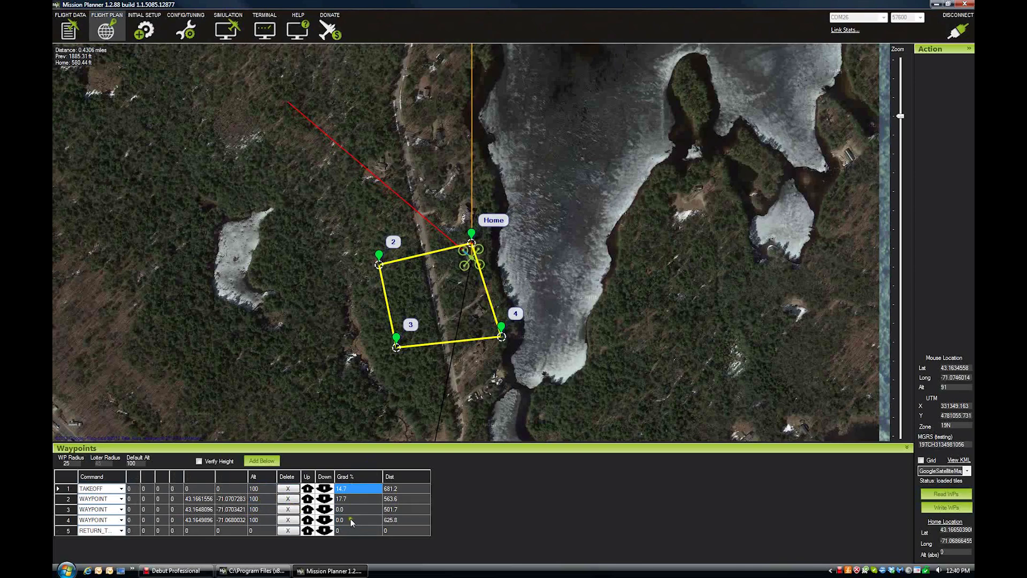
pyautogui.click(345, 509)
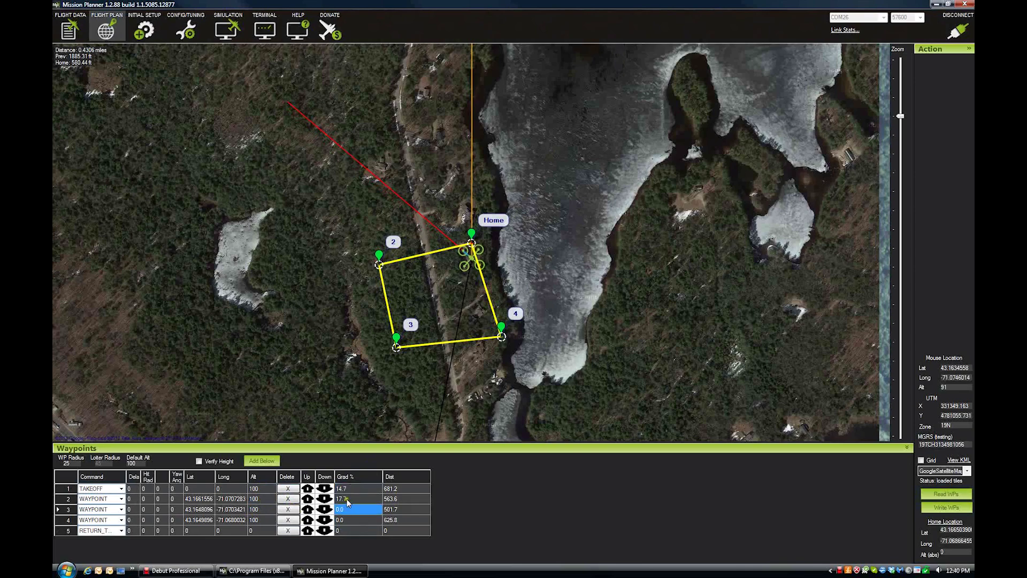
pyautogui.click(348, 511)
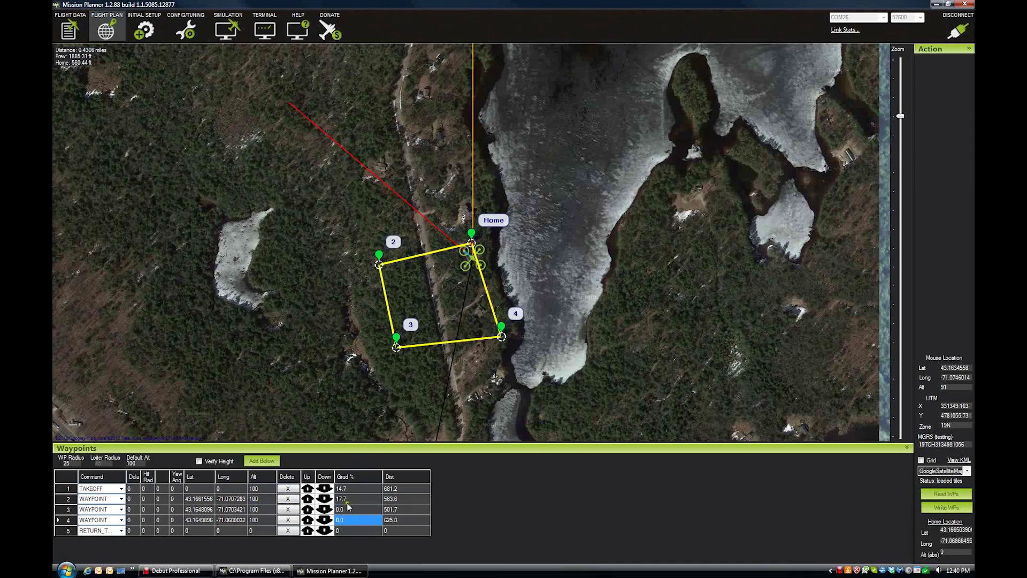
pyautogui.click(348, 500)
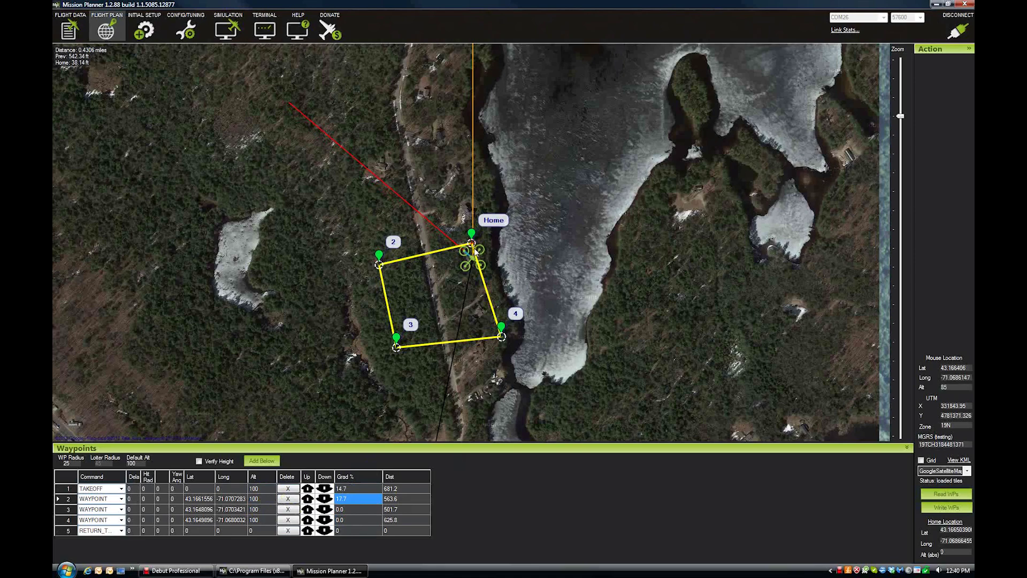
pyautogui.click(386, 261)
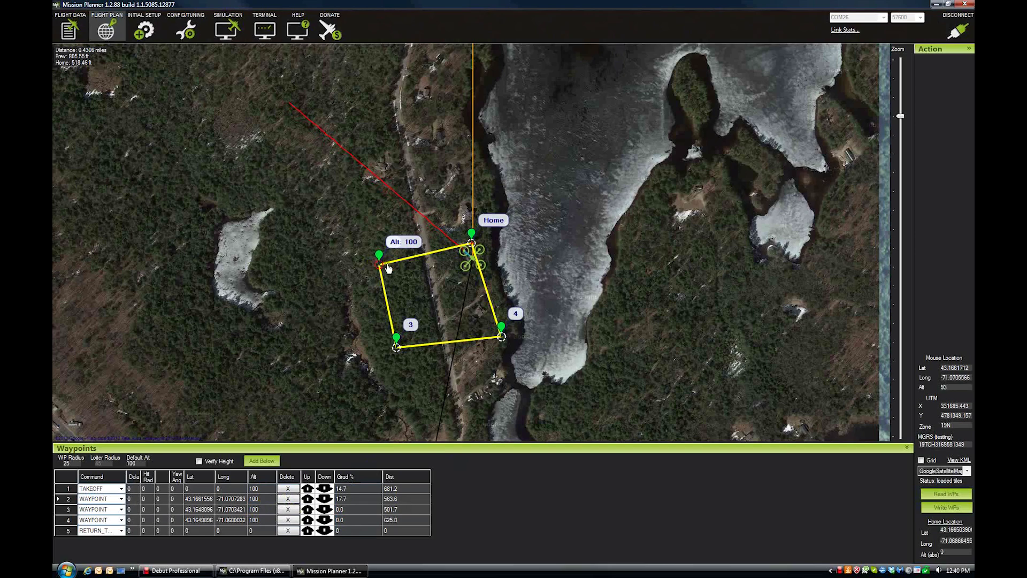
pyautogui.click(320, 509)
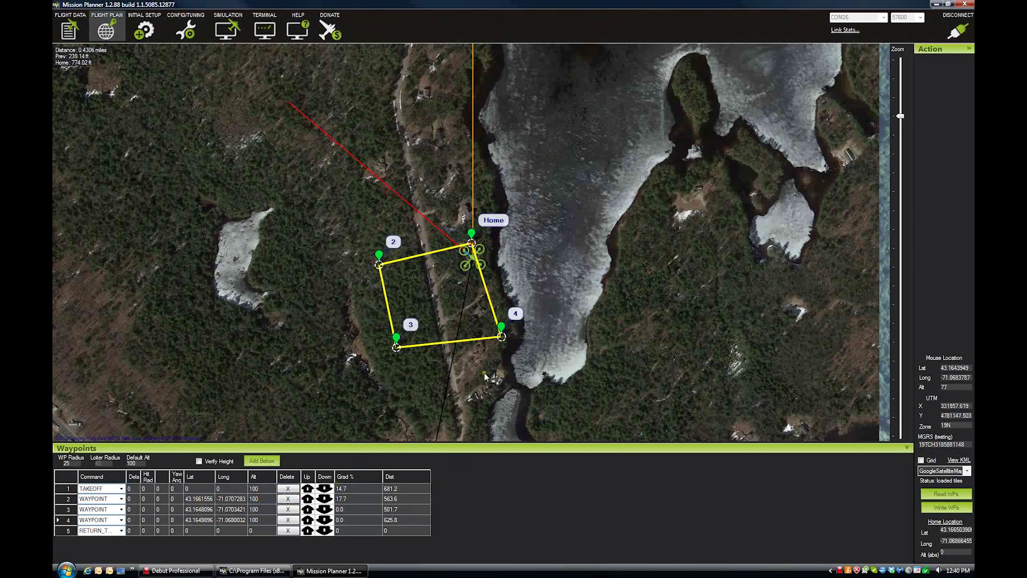
pyautogui.click(356, 519)
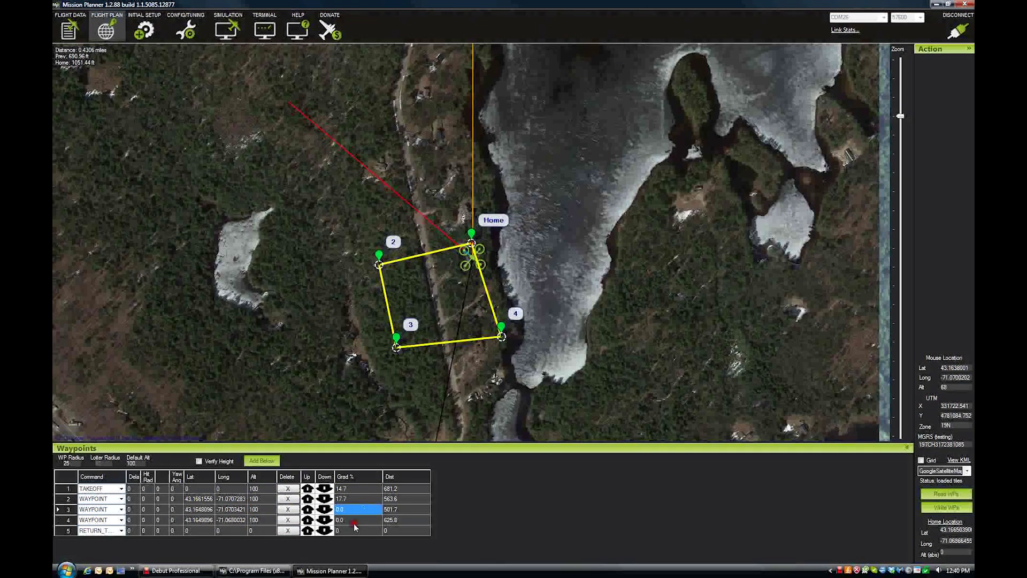
pyautogui.click(360, 509)
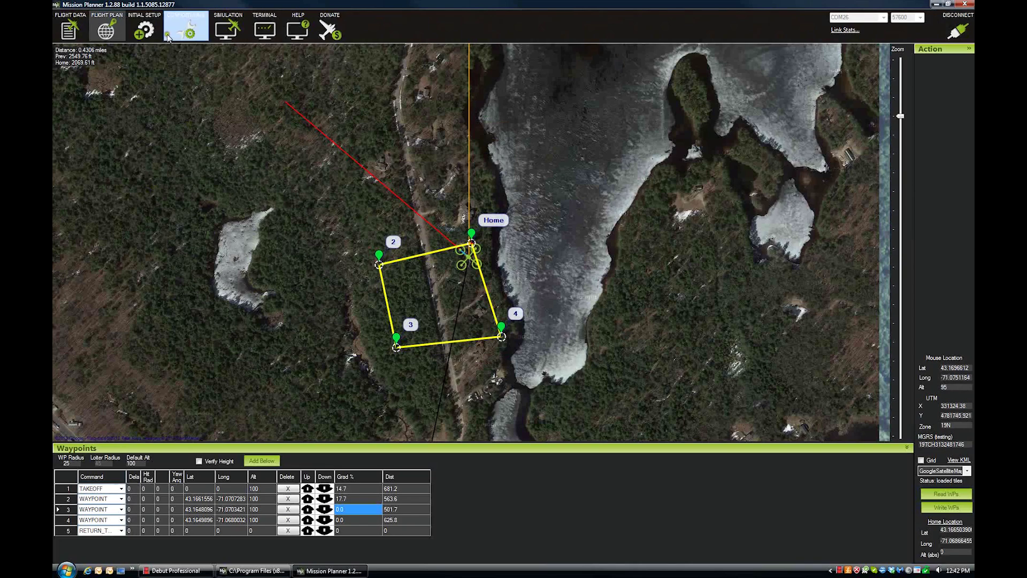
# - Open the Flight Modes page under Initial Setup > Mandatory Hardware
pyautogui.click(146, 37)
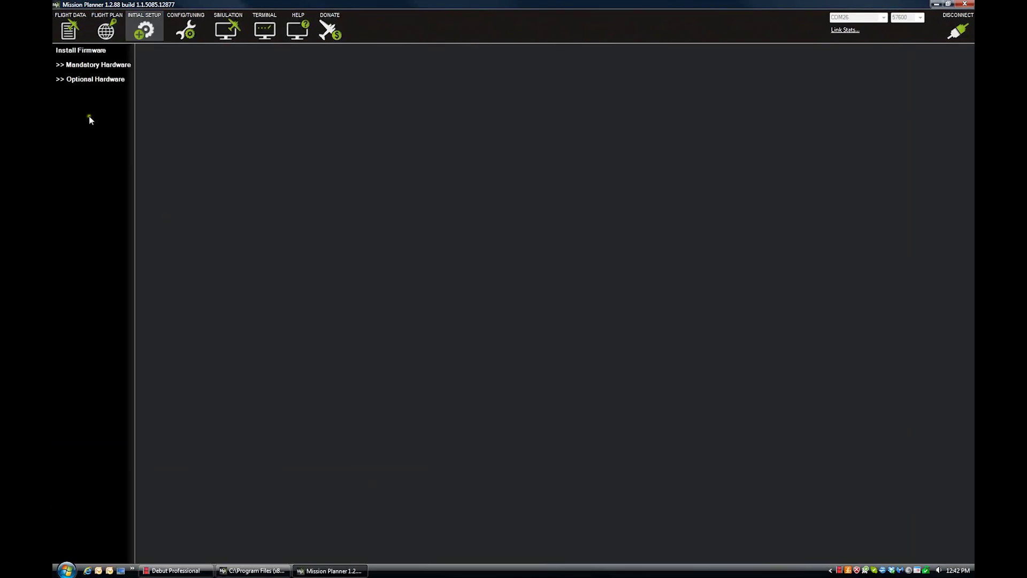
pyautogui.click(56, 66)
pyautogui.click(79, 138)
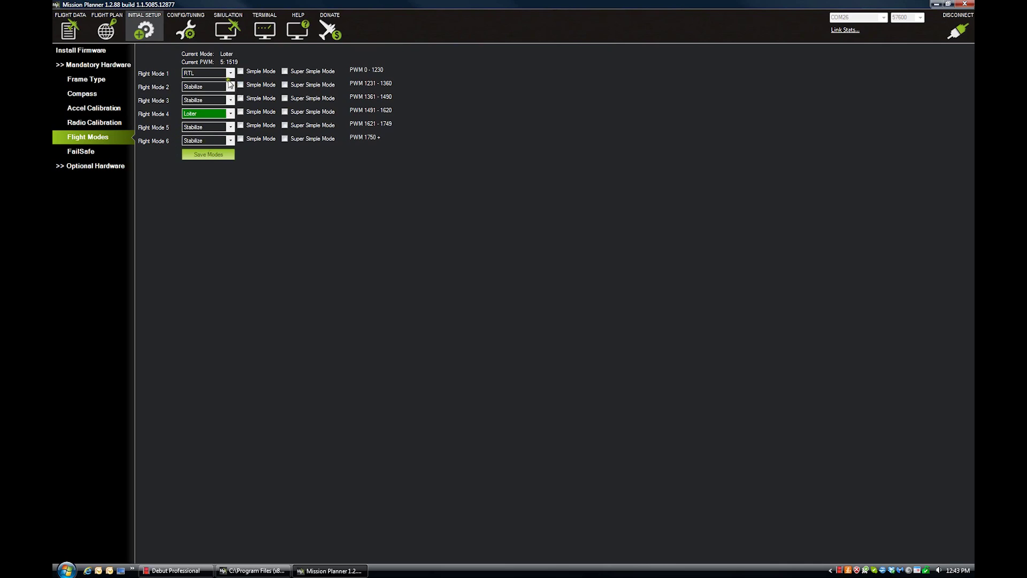
# - Set Flight Mode 4 to RTL and Flight Mode 1 to Auto, then go back to Flight Plan
pyautogui.click(225, 113)
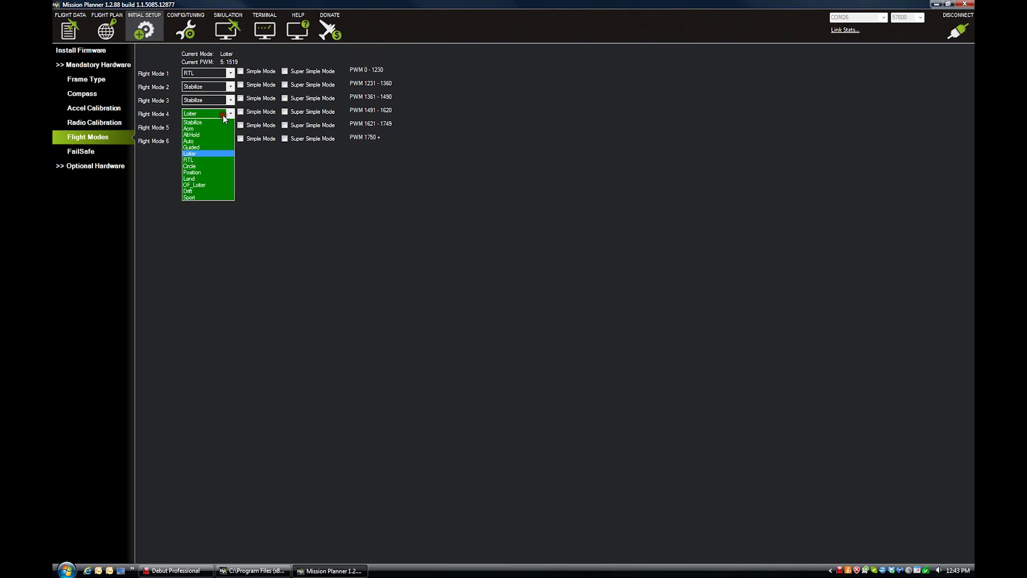
pyautogui.click(204, 160)
pyautogui.click(230, 73)
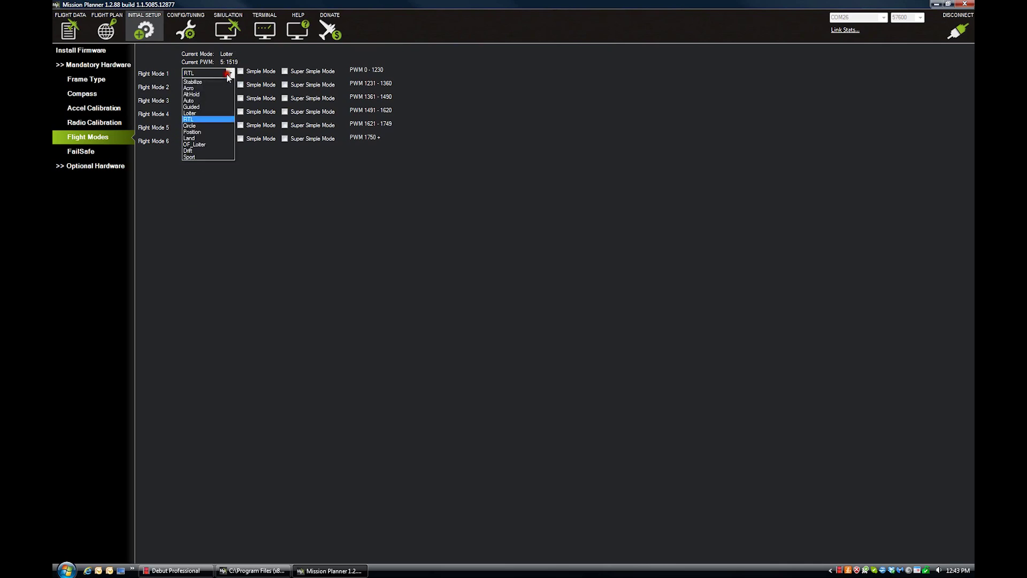
pyautogui.click(219, 101)
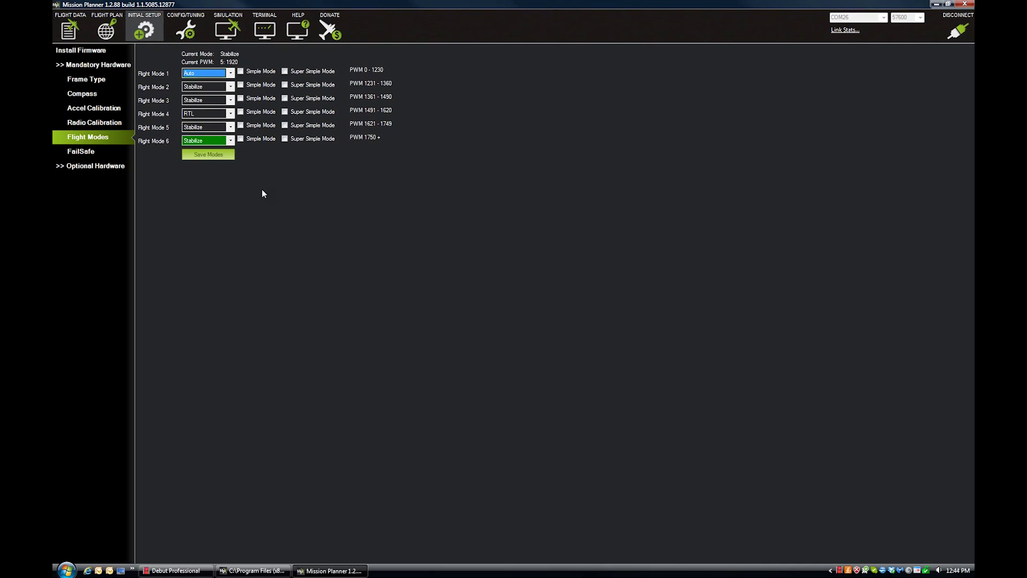
pyautogui.click(116, 35)
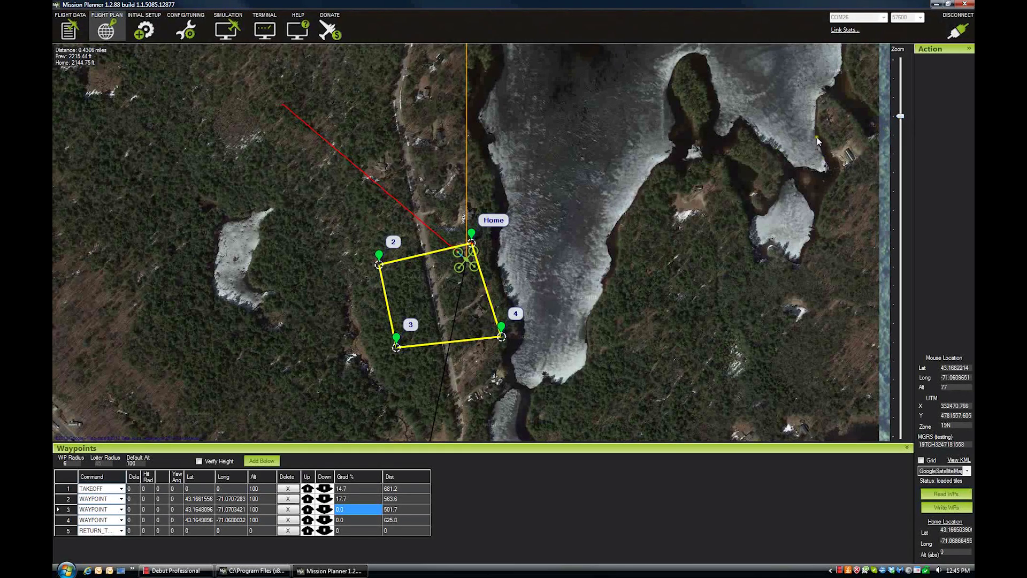
pyautogui.rightClick(346, 208)
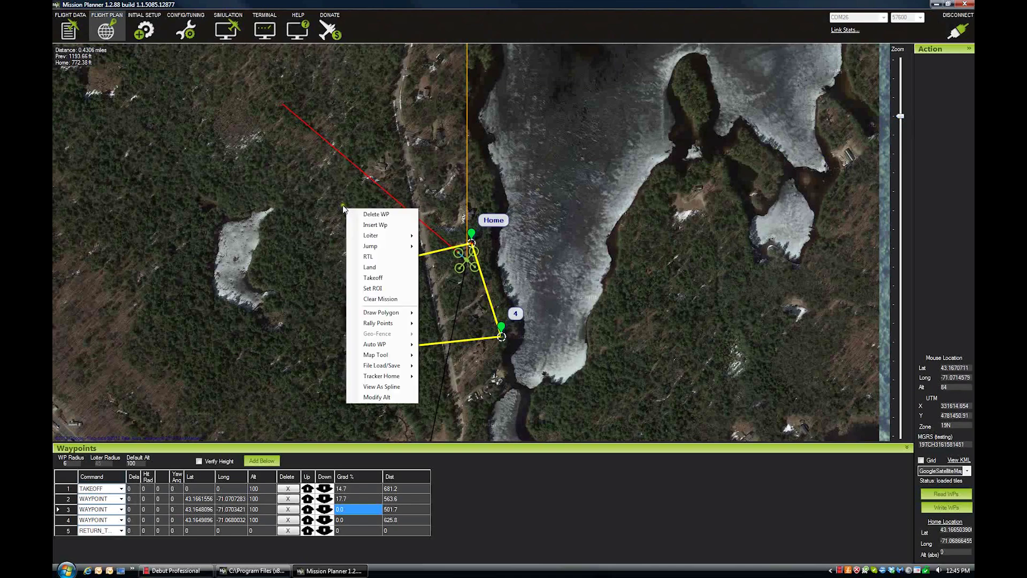
pyautogui.moveTo(393, 355)
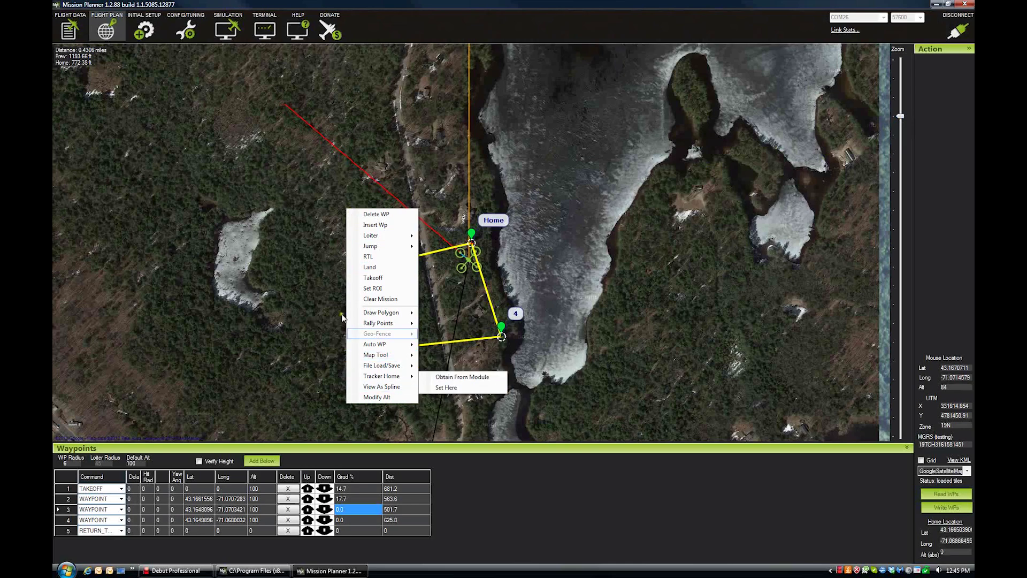
pyautogui.click(230, 223)
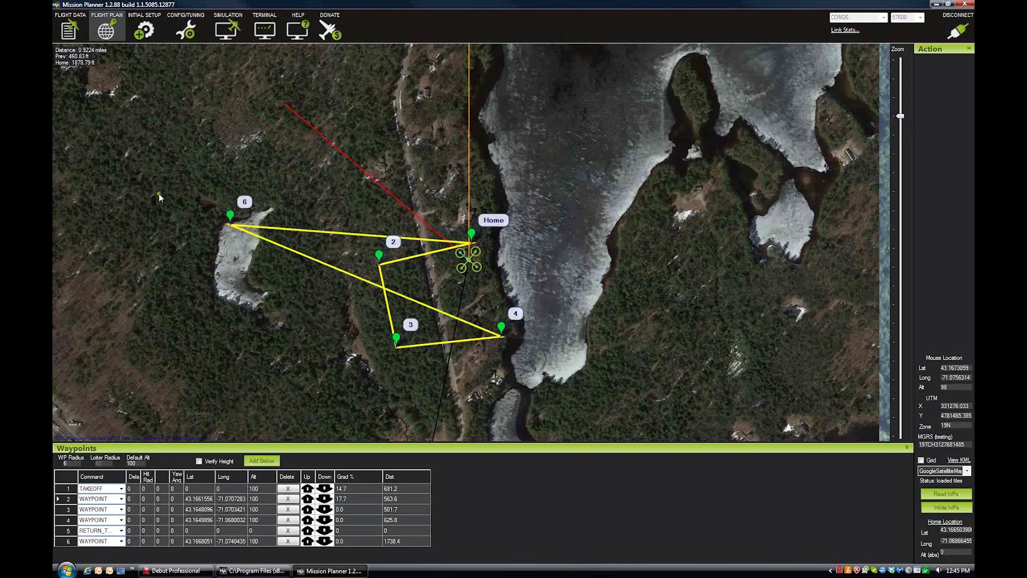
pyautogui.click(288, 541)
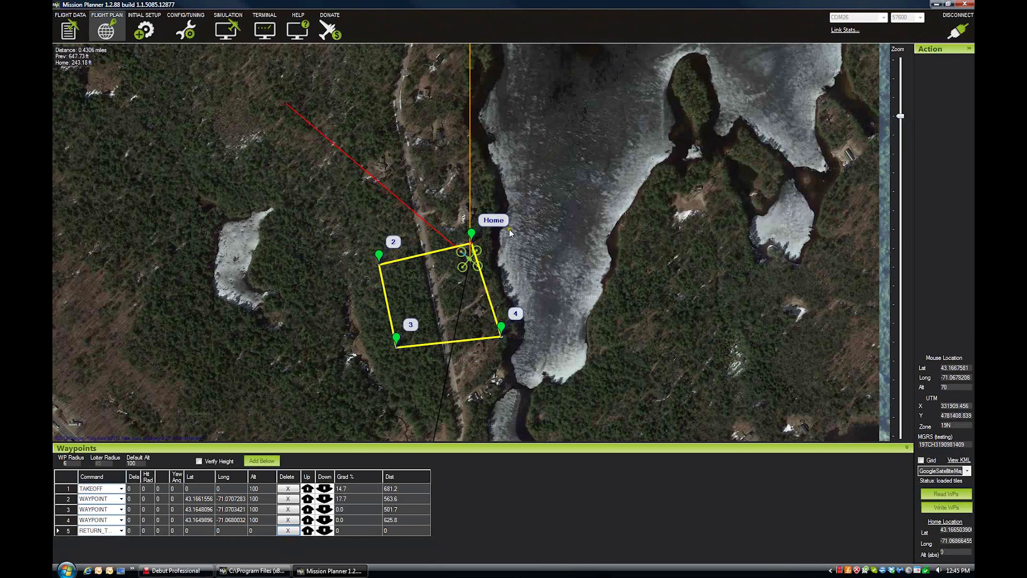
pyautogui.click(371, 258)
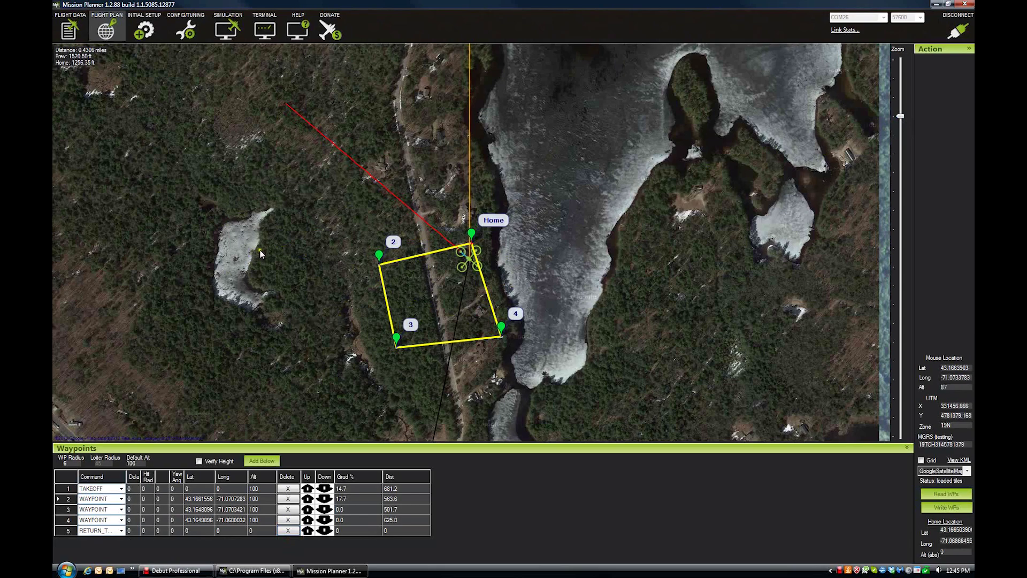